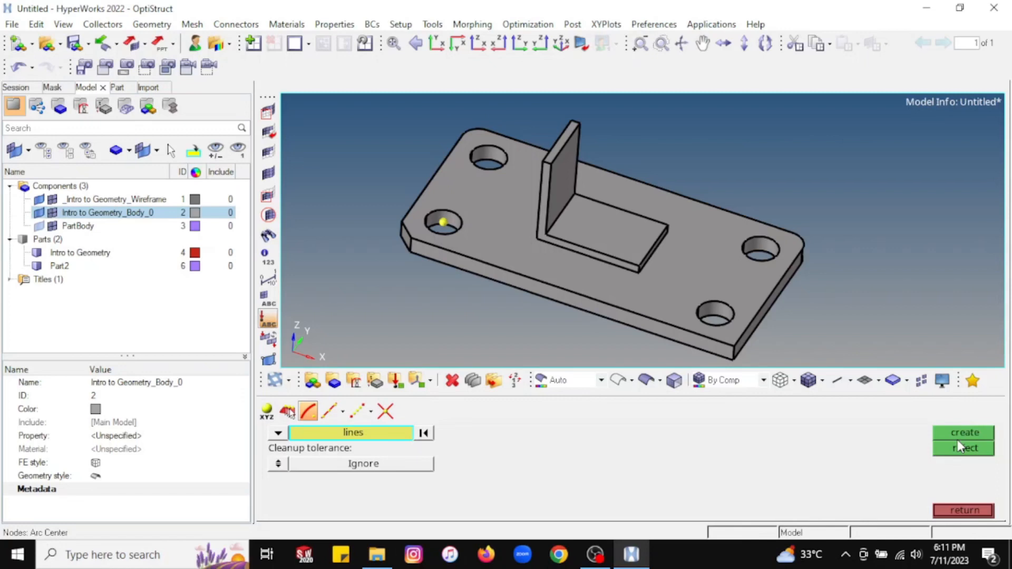
Exit the Arc Center node tools, leaving the new node at the bolt-hole centre.
{"action": "left_click", "coordinate": [963, 510]}
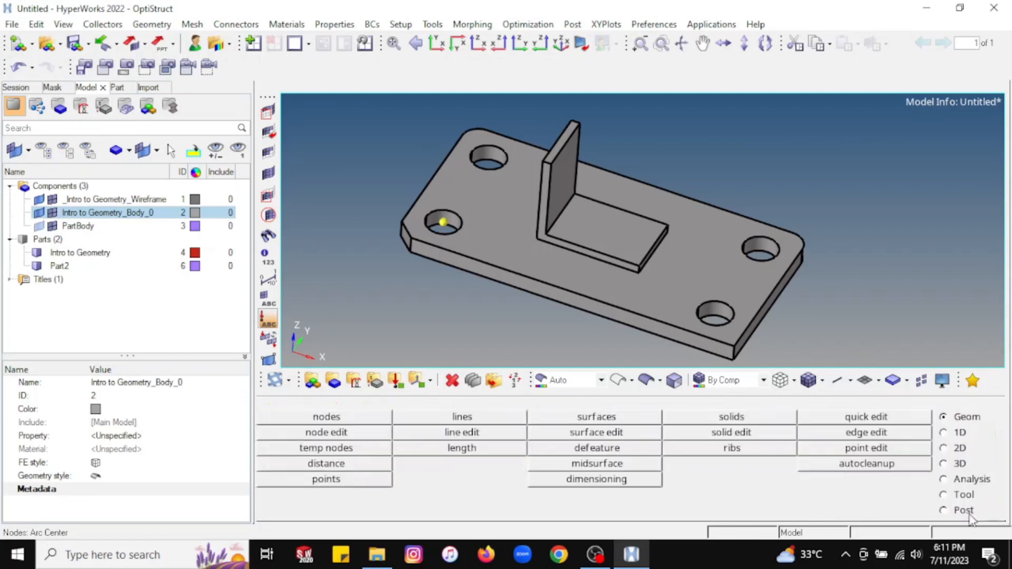
Open the Extract on Line node tool from the Geom nodes panel.
{"action": "left_click", "coordinate": [345, 418]}
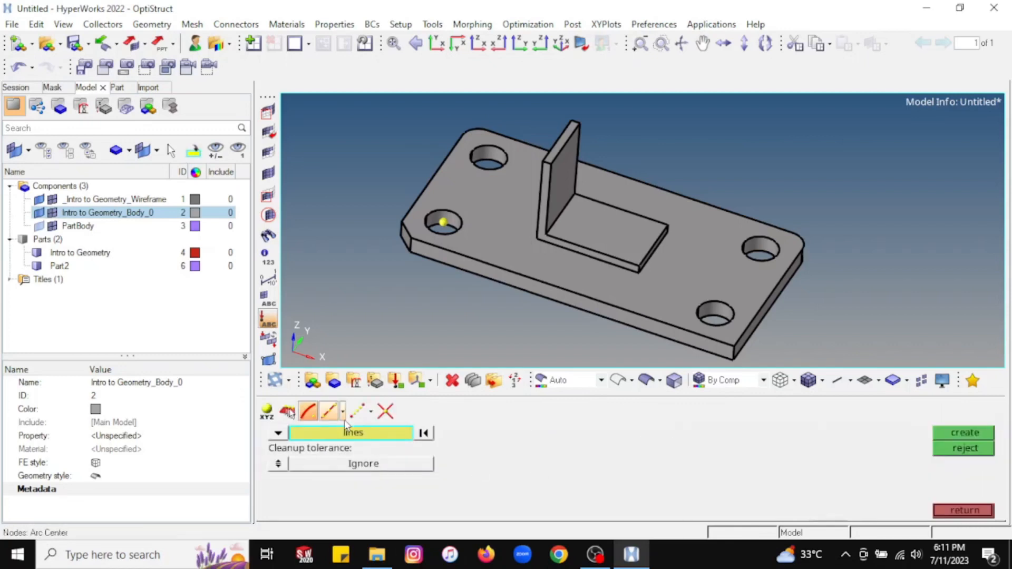
{"action": "left_click", "coordinate": [343, 416]}
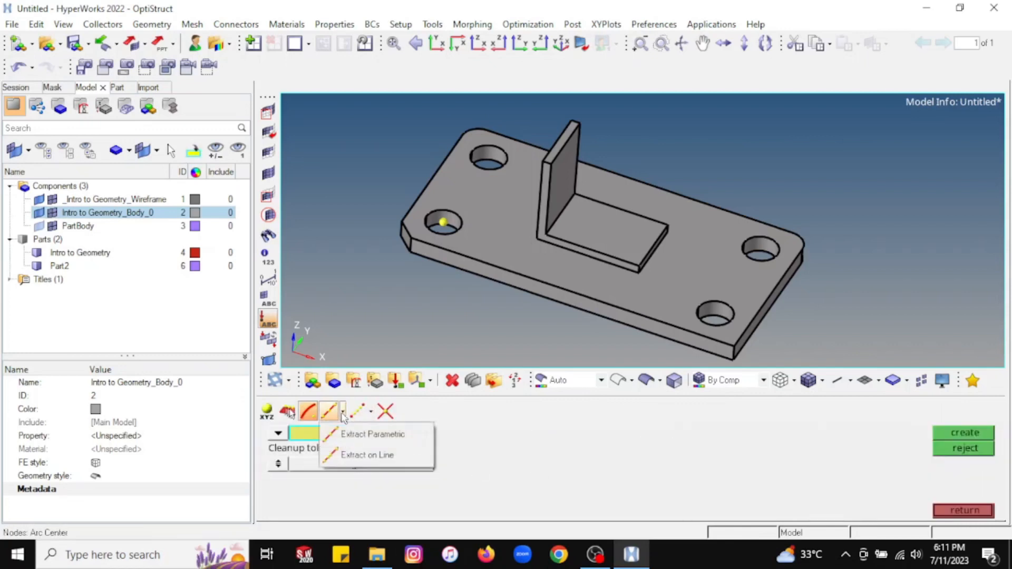
{"action": "left_click", "coordinate": [376, 461]}
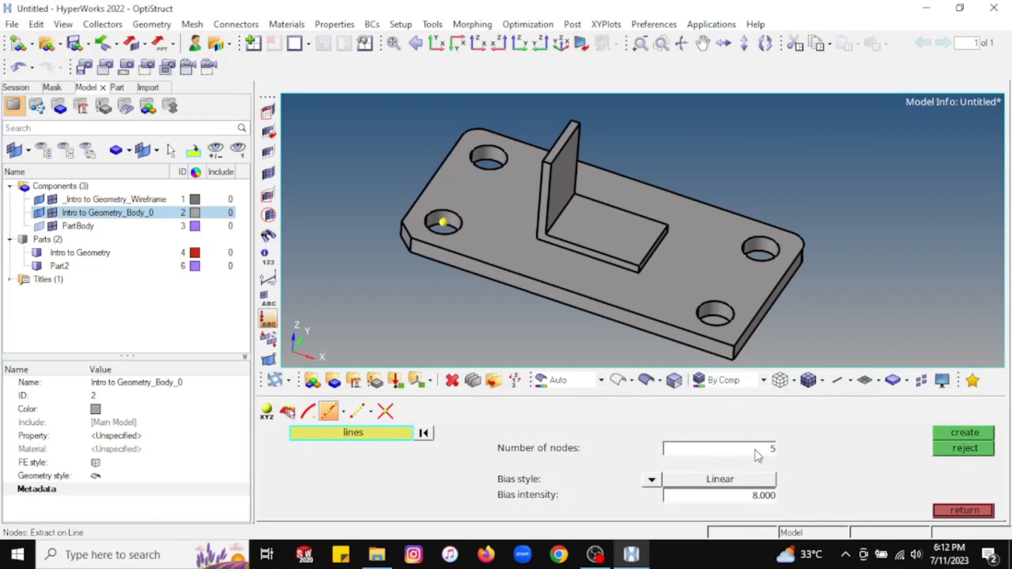
Create 7 nodes along the plate's front lower edge with bias intensity 0.
{"action": "double_click", "coordinate": [770, 453]}
{"action": "type", "text": "7"}
{"action": "left_click", "coordinate": [651, 317]}
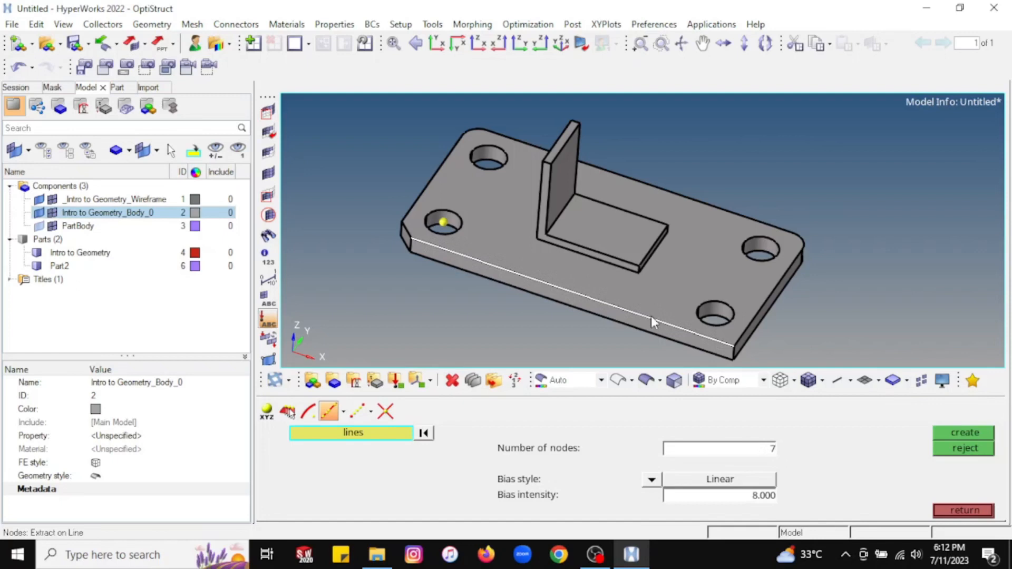
{"action": "double_click", "coordinate": [760, 499]}
{"action": "type", "text": "0"}
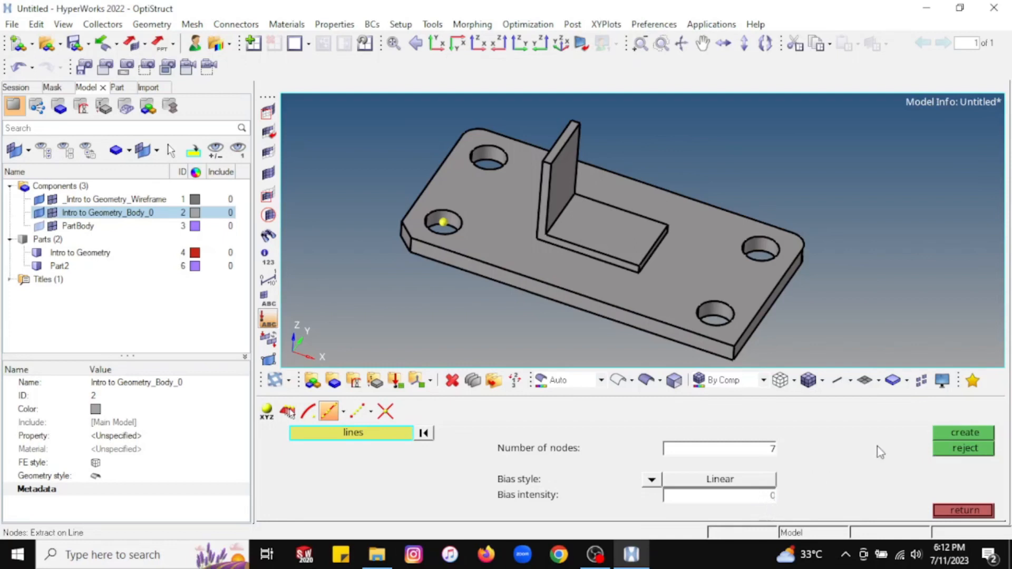
{"action": "left_click", "coordinate": [978, 433]}
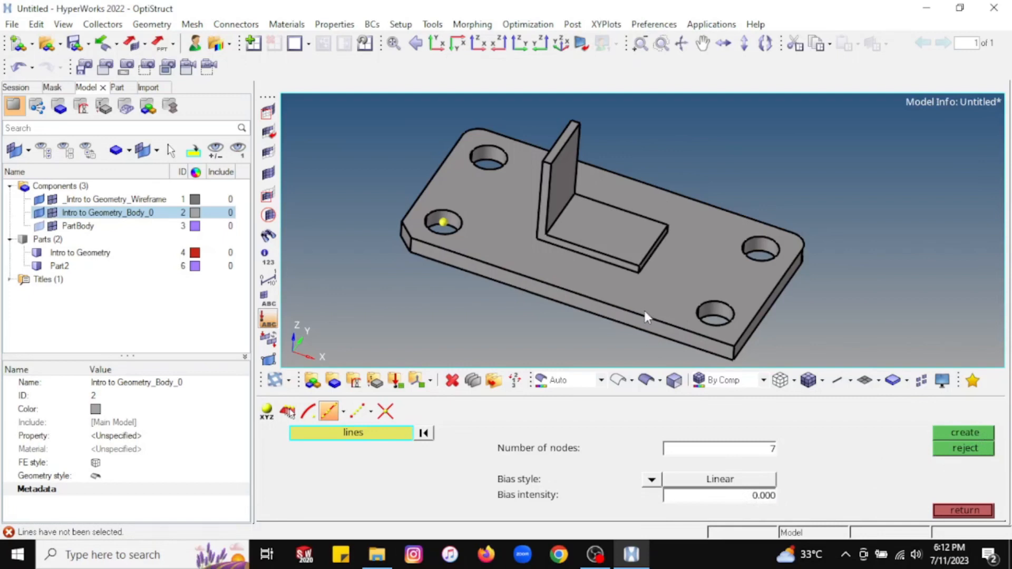
{"action": "left_click", "coordinate": [644, 312]}
{"action": "left_click", "coordinate": [976, 432]}
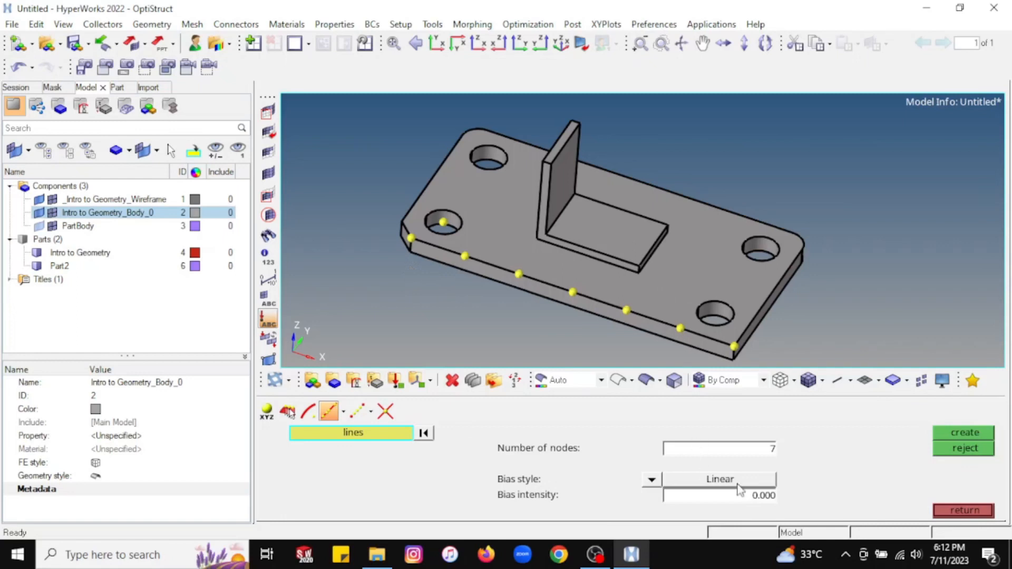
Set bias intensity to 10 and reject the evenly spaced edge nodes.
{"action": "left_click", "coordinate": [759, 501]}
{"action": "type", "text": "10"}
{"action": "left_click", "coordinate": [967, 453]}
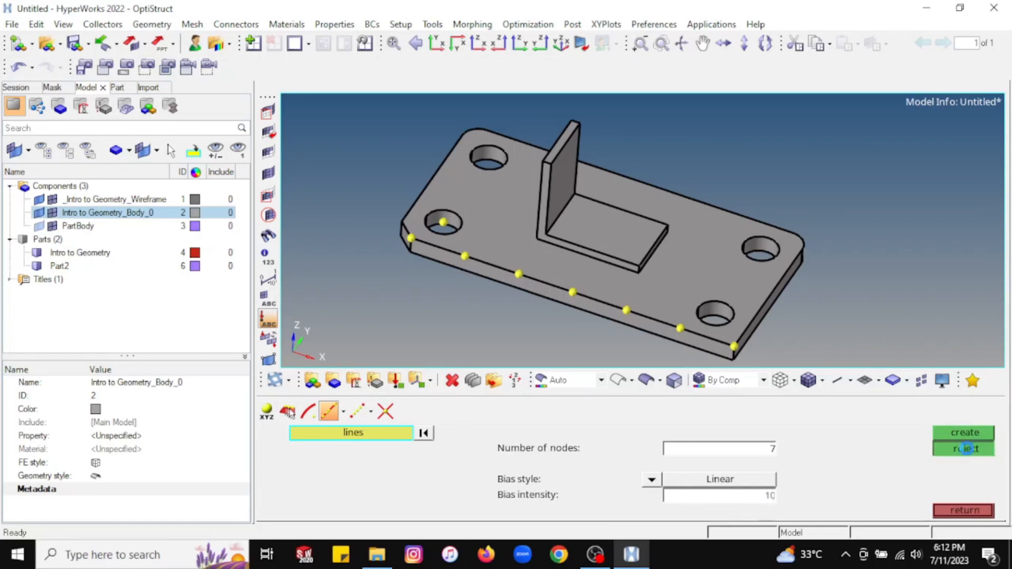
Regenerate the seven front-edge nodes with Linear bias 10.000, then return to Geom.
{"action": "left_click", "coordinate": [972, 434]}
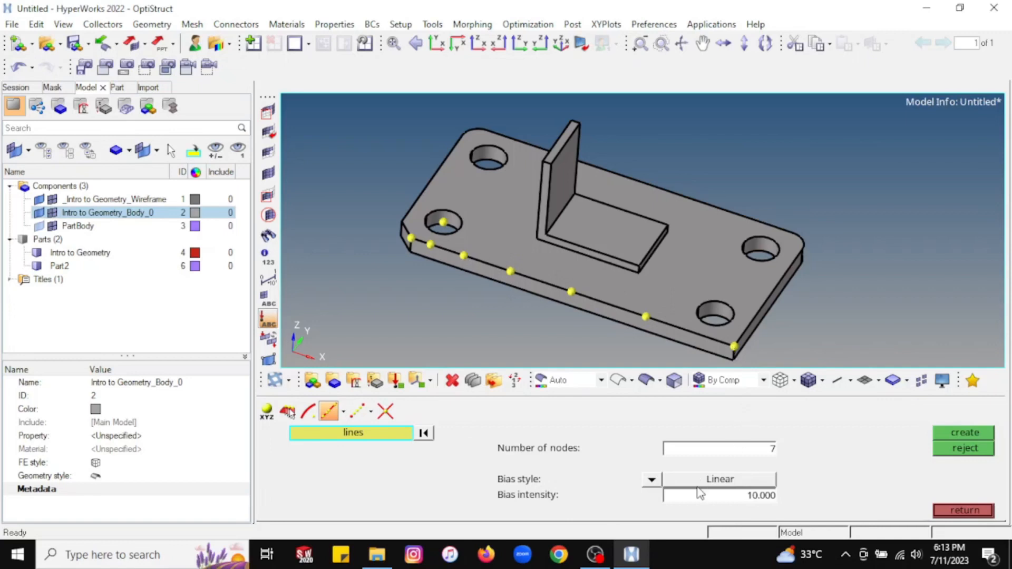
{"action": "left_click", "coordinate": [958, 511]}
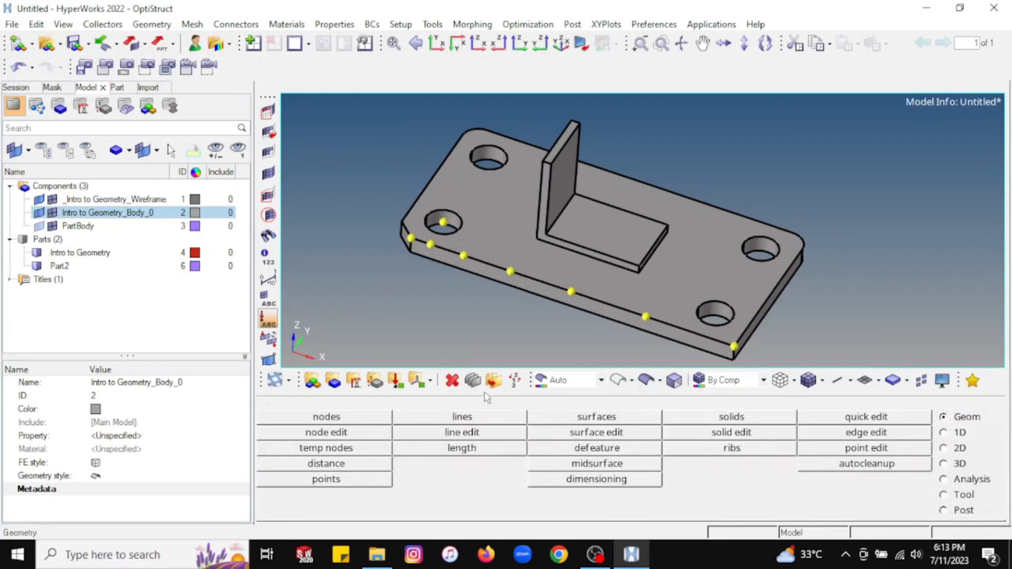
Create seven Exponential-biased nodes (intensity 10) along the plate's back top edge.
{"action": "left_click", "coordinate": [327, 416]}
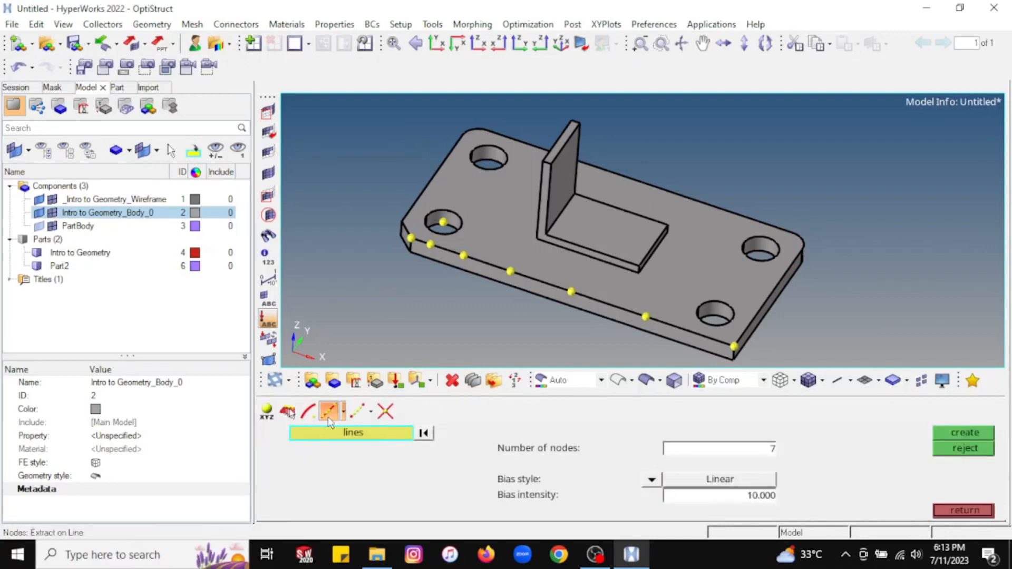
{"action": "left_click", "coordinate": [344, 412]}
{"action": "left_click", "coordinate": [357, 457]}
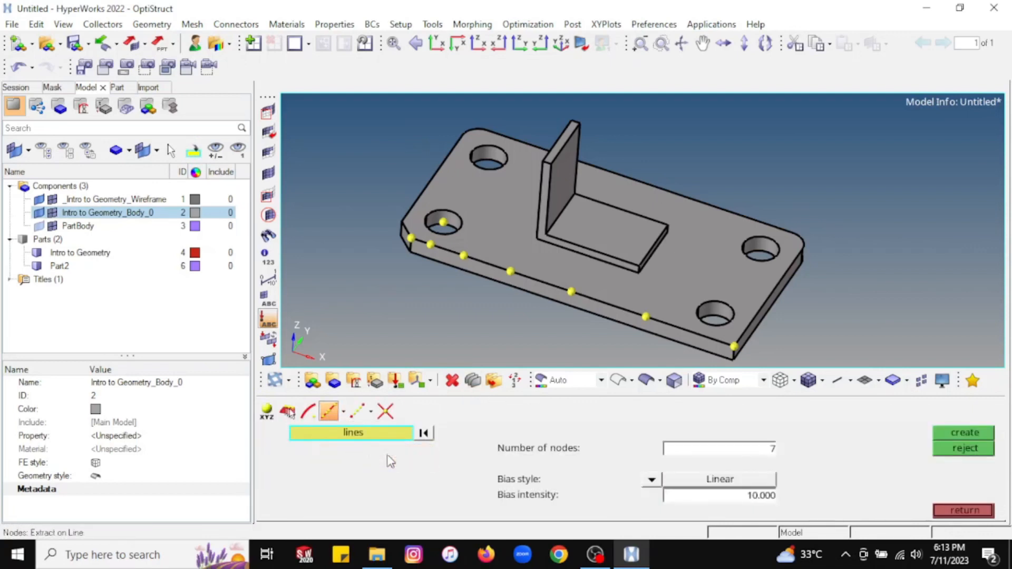
{"action": "left_click", "coordinate": [652, 480]}
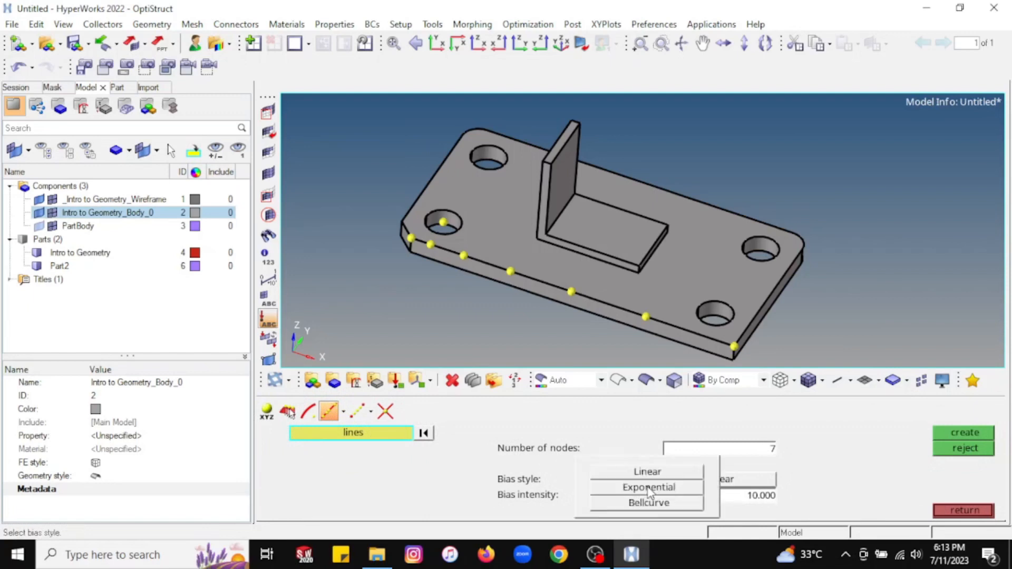
{"action": "left_click", "coordinate": [685, 493]}
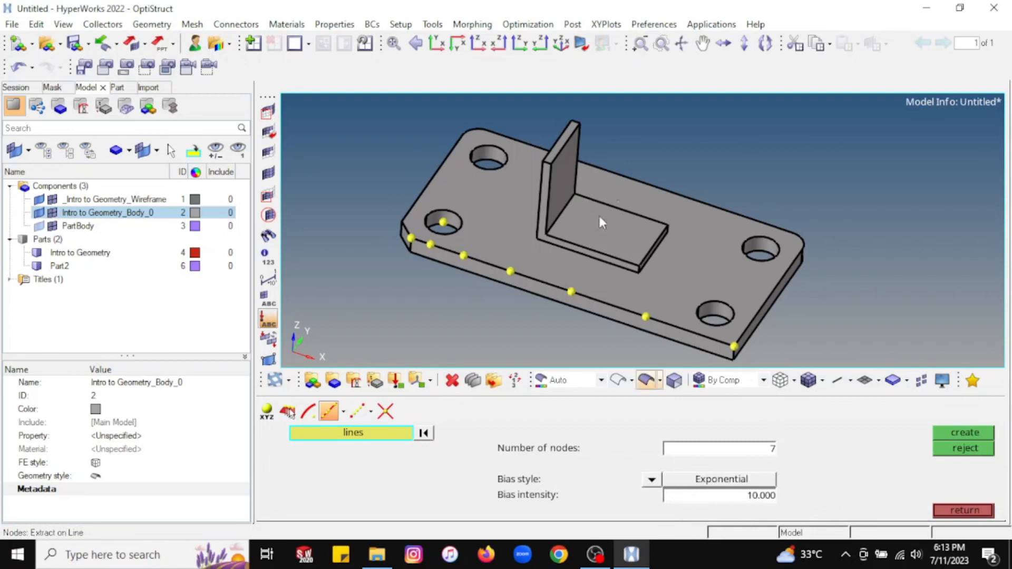
{"action": "left_click", "coordinate": [675, 196]}
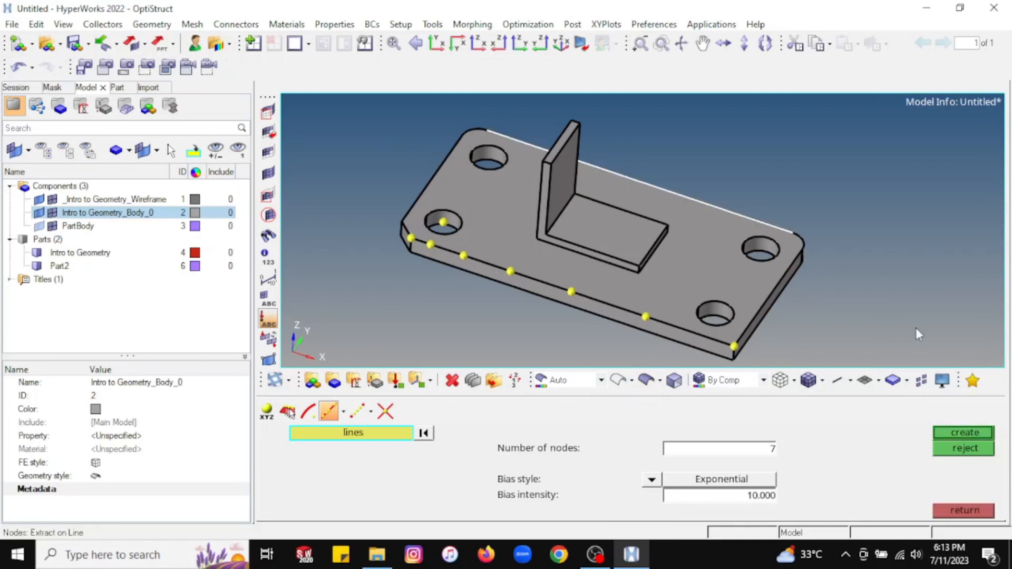
{"action": "left_click", "coordinate": [971, 433]}
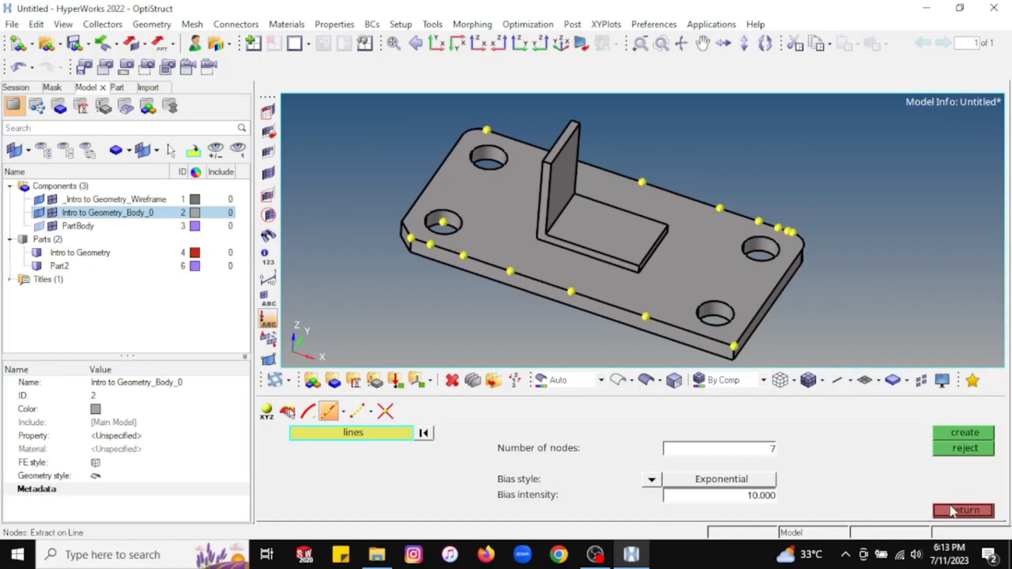
Place 5 Bellcurve-biased nodes along the plate's left top edge, then return to Geom.
{"action": "left_click", "coordinate": [967, 510]}
{"action": "left_click", "coordinate": [346, 417]}
{"action": "left_click", "coordinate": [424, 193]}
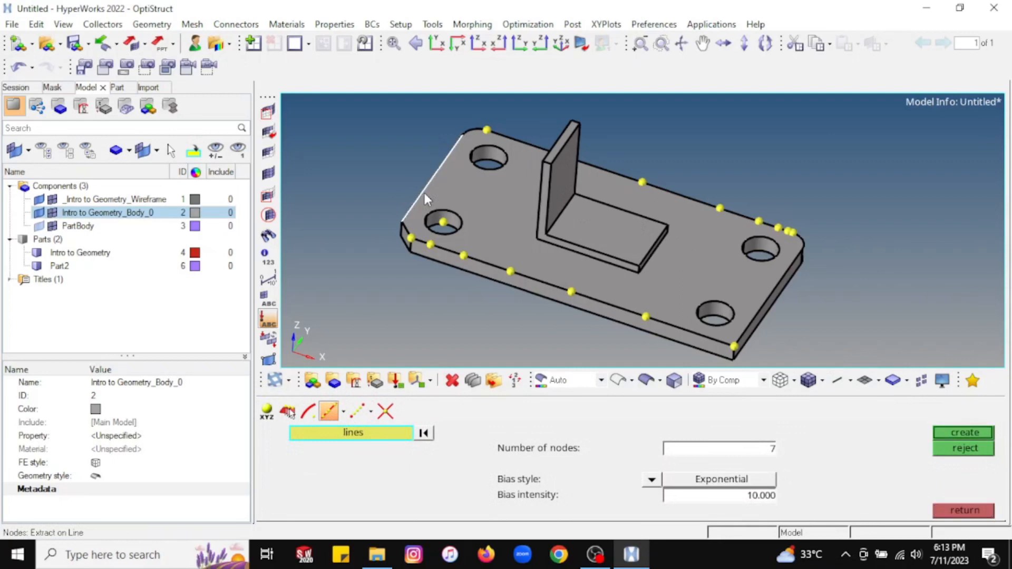
{"action": "left_click", "coordinate": [772, 448]}
{"action": "type", "text": "5"}
{"action": "left_click", "coordinate": [659, 487]}
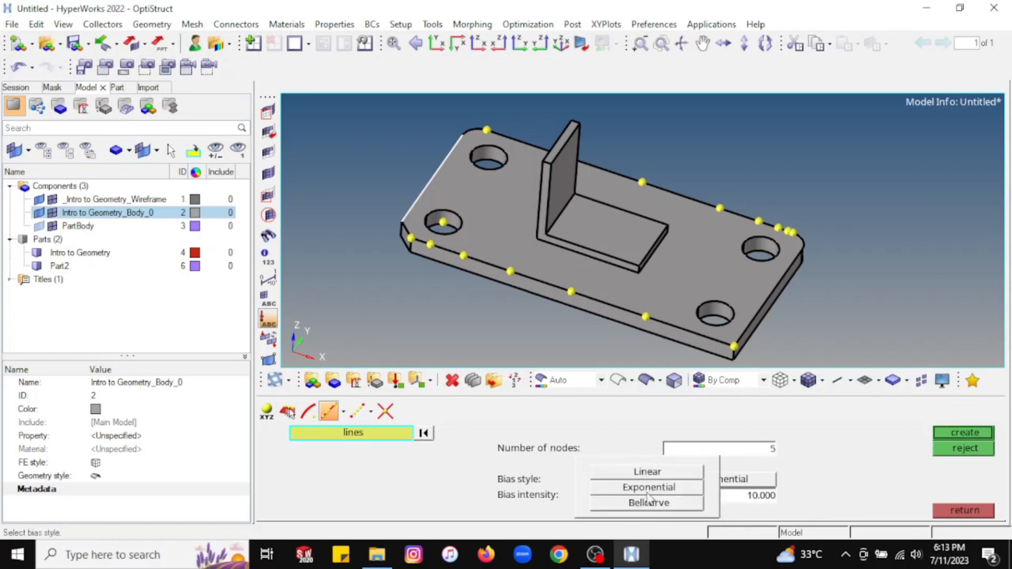
{"action": "left_click", "coordinate": [647, 504]}
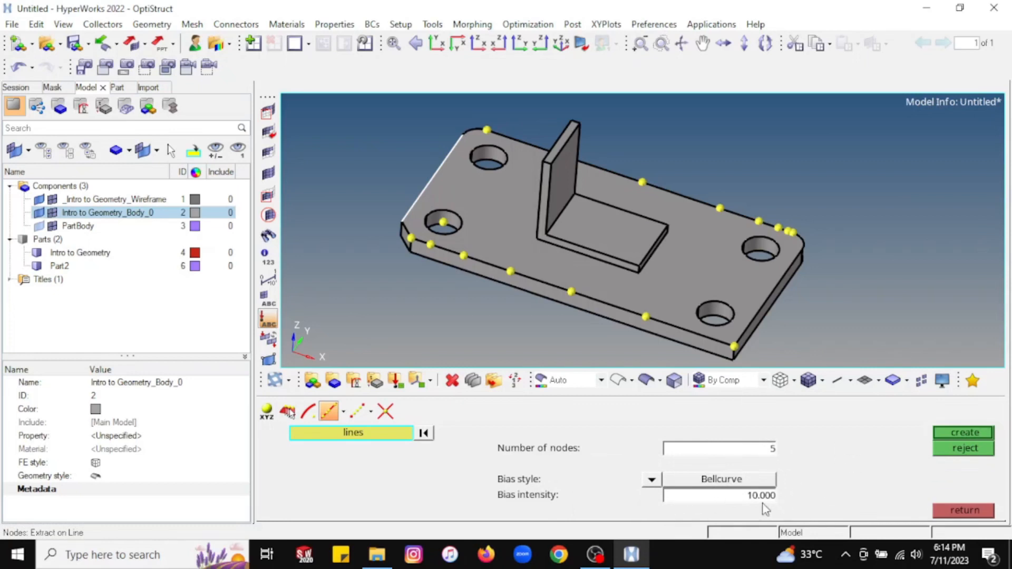
{"action": "left_click", "coordinate": [950, 434]}
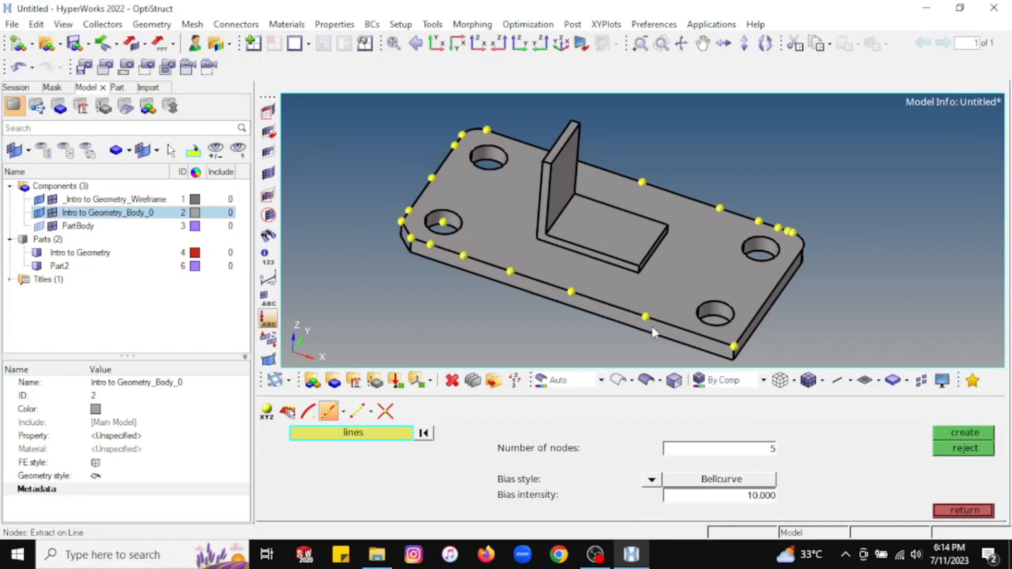
{"action": "left_click", "coordinate": [964, 510]}
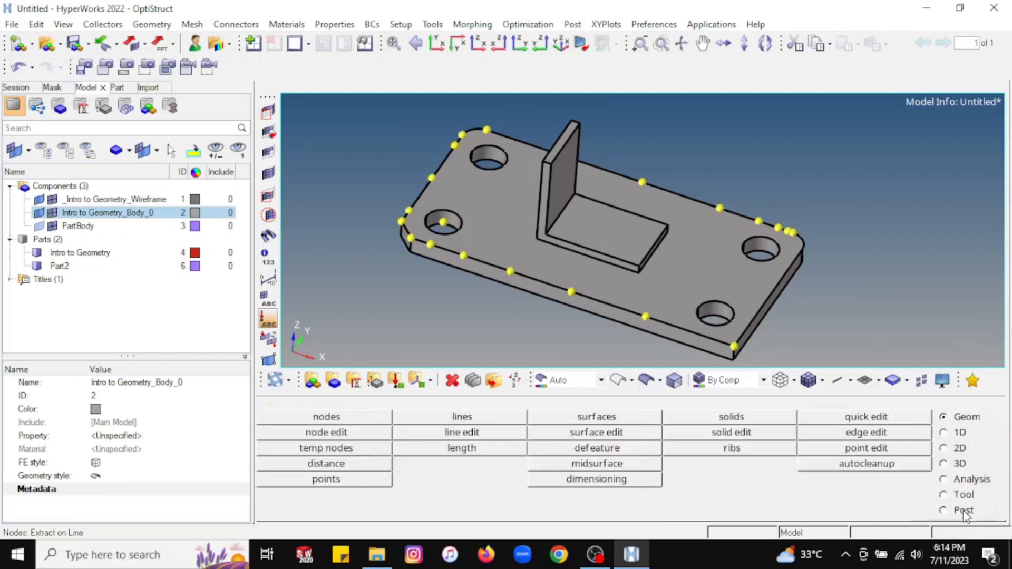